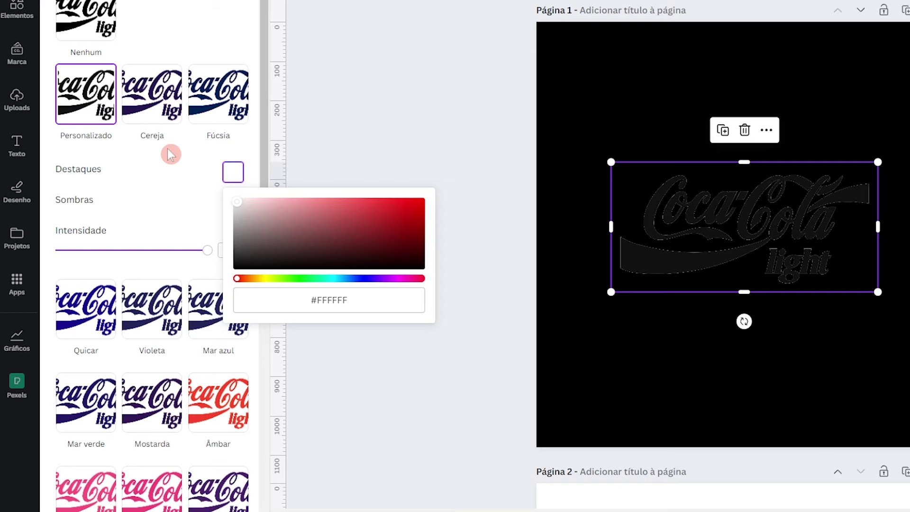
Set the shadows colour of the logo's custom Duotone effect to white (#FFFFFF).
click(167, 149)
click(231, 203)
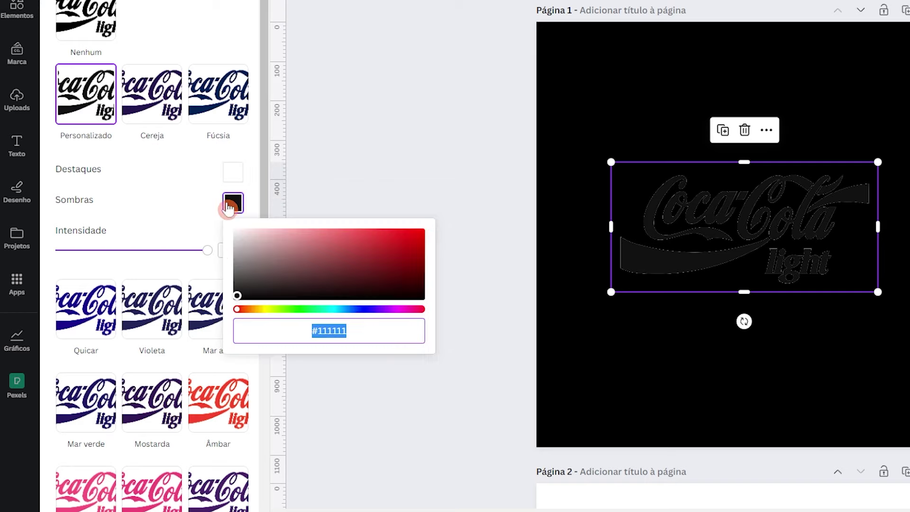
text(#ffffff)
click(664, 182)
click(232, 172)
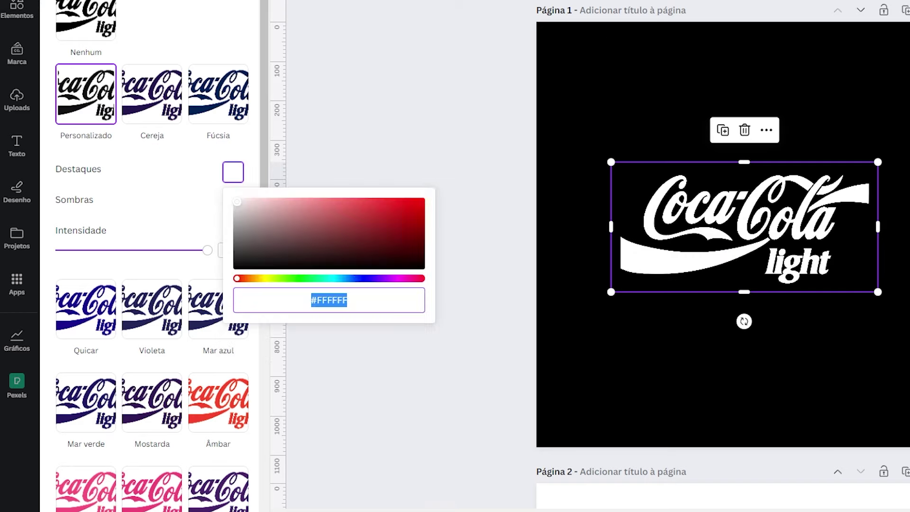
scroll(723, 256, down, 5)
scroll(723, 256, up, 5)
Change the shadows colour of the logo's custom Duotone effect to light blue.
click(231, 203)
drag(237, 233, 305, 231)
click(335, 309)
mouse_move(220, 260)
mouse_down()
mouse_move(122, 258)
mouse_move(219, 252)
mouse_up()
click(232, 202)
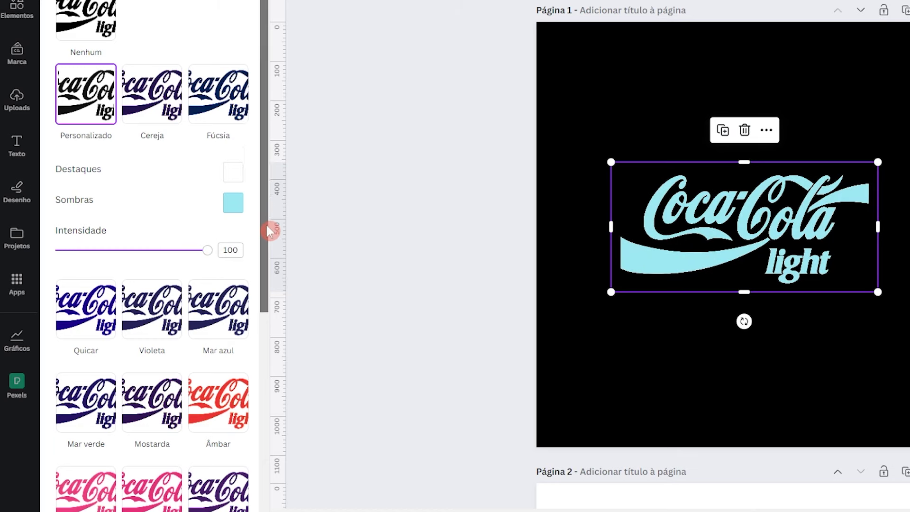
scroll(266, 237, down, 1)
scroll(259, 262, up, 1)
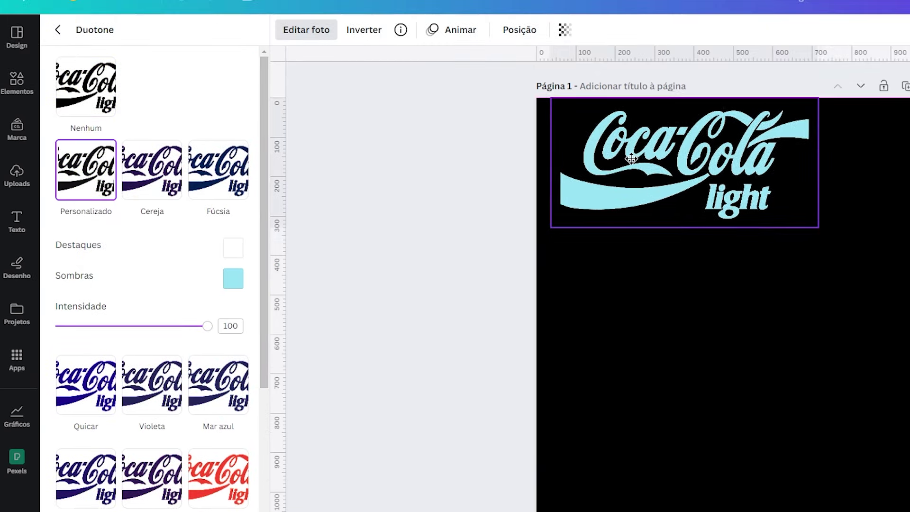
Move the logo to the upper-left of page 1 and place the recently used heart-in-hand graphic below it.
click(16, 7)
click(251, 107)
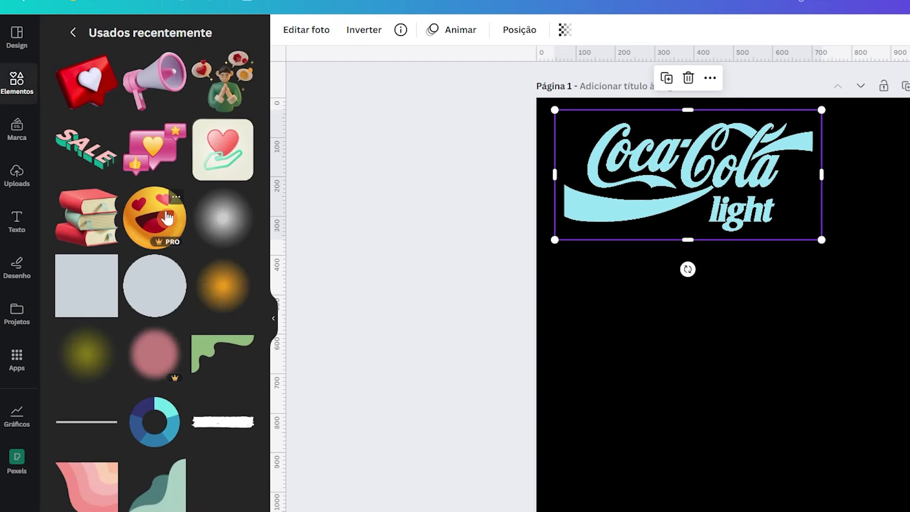
drag(219, 159, 611, 384)
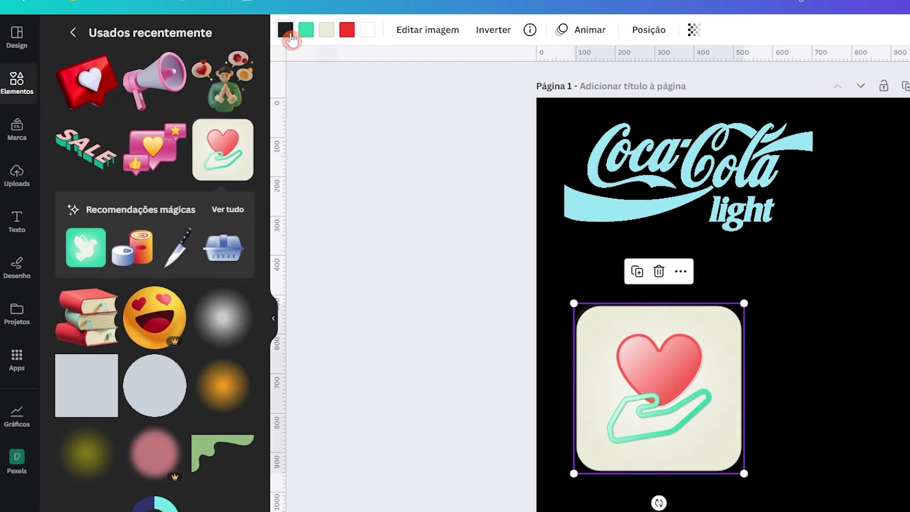
Recolour the green hand outline of the heart-in-hand graphic to purple.
click(287, 31)
click(305, 29)
click(68, 107)
drag(104, 216, 201, 217)
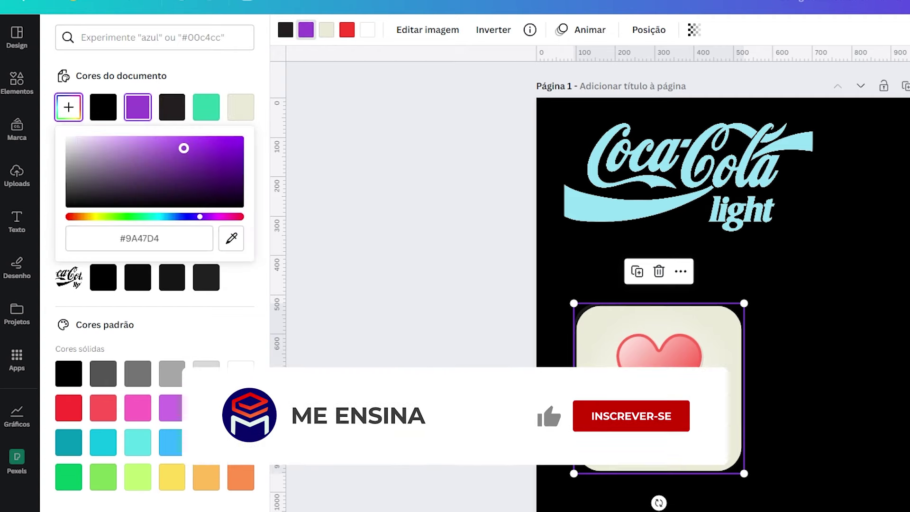
drag(185, 148, 232, 151)
click(345, 197)
Replace the heart-in-hand graphic with the red 3D speech bubble with a white heart.
drag(664, 403, 658, 429)
click(86, 82)
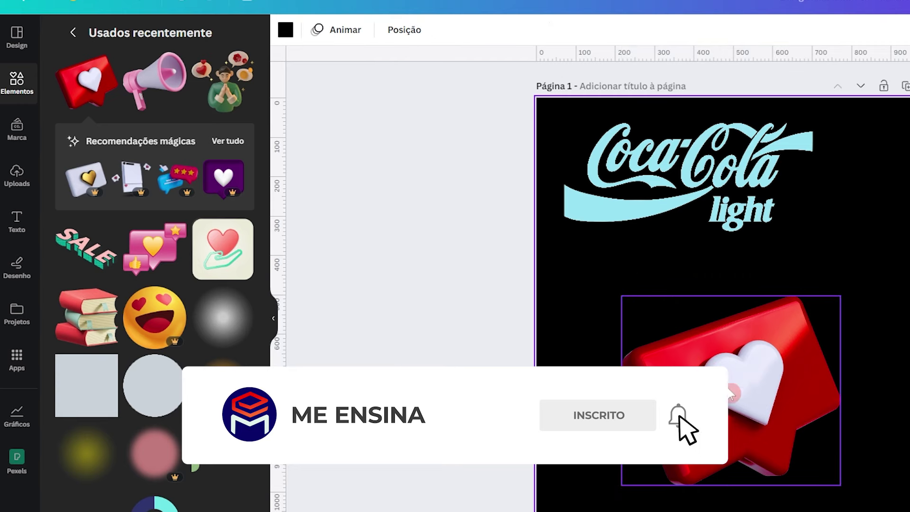
Open the Duotone effect for the red heart speech bubble and apply the Personalizado option.
click(303, 30)
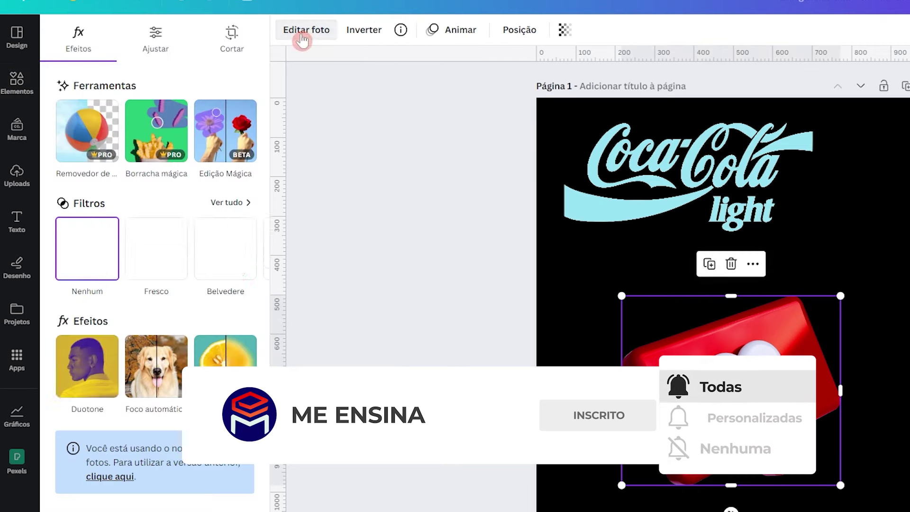
click(86, 361)
scroll(273, 284, down, 5)
scroll(142, 237, up, 5)
click(86, 169)
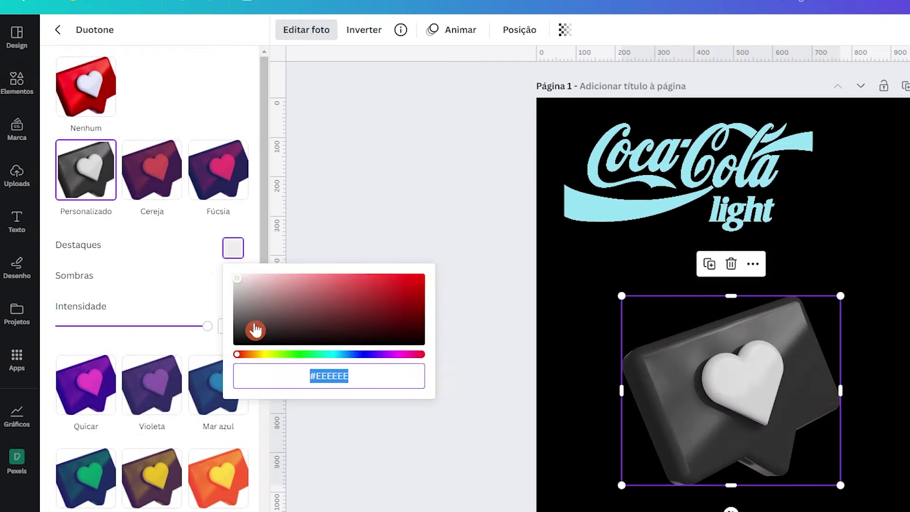
click(203, 280)
mouse_move(208, 325)
mouse_down()
mouse_move(146, 328)
mouse_move(207, 326)
mouse_up()
Try the Pomelo Duotone preset on the heart speech bubble.
scroll(152, 284, down, 3)
click(86, 380)
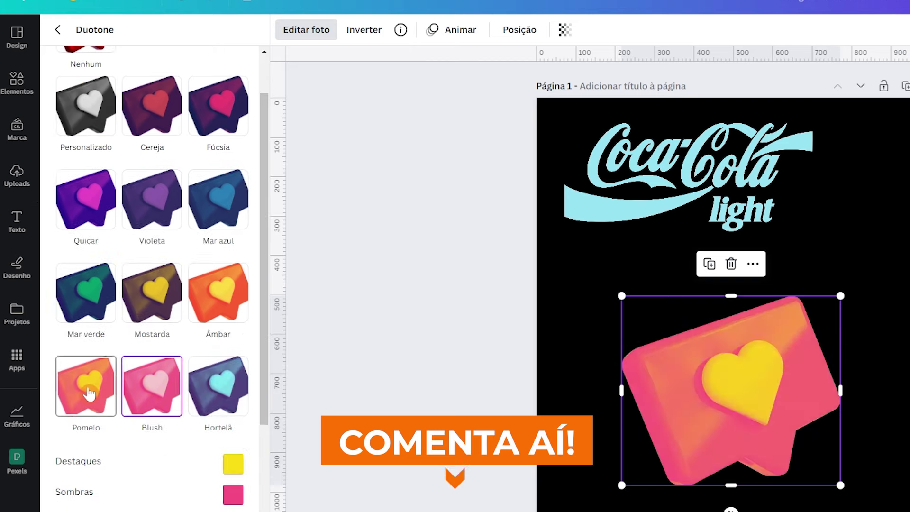
scroll(152, 284, down, 3)
Apply the Lavanda Duotone preset to the heart speech bubble with white highlights and light blue shadows.
click(85, 250)
click(233, 359)
click(333, 386)
click(233, 359)
drag(264, 361, 264, 285)
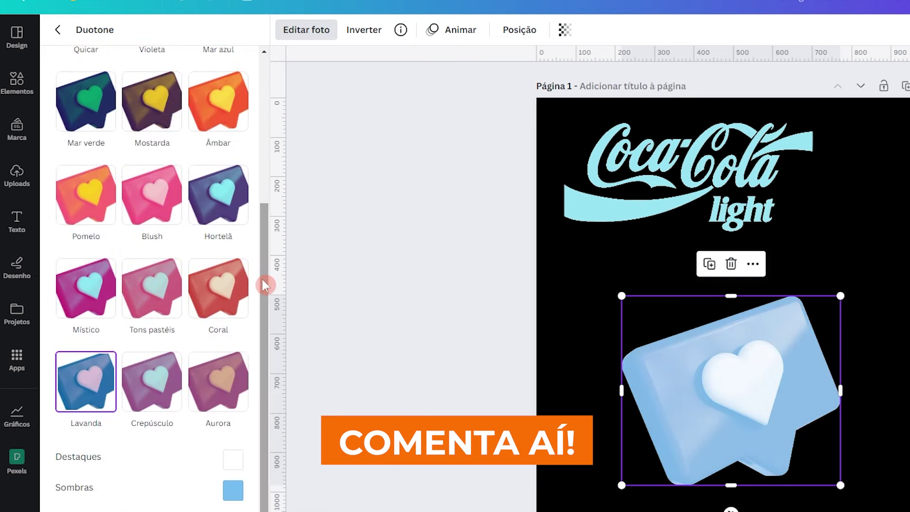
drag(745, 360, 699, 371)
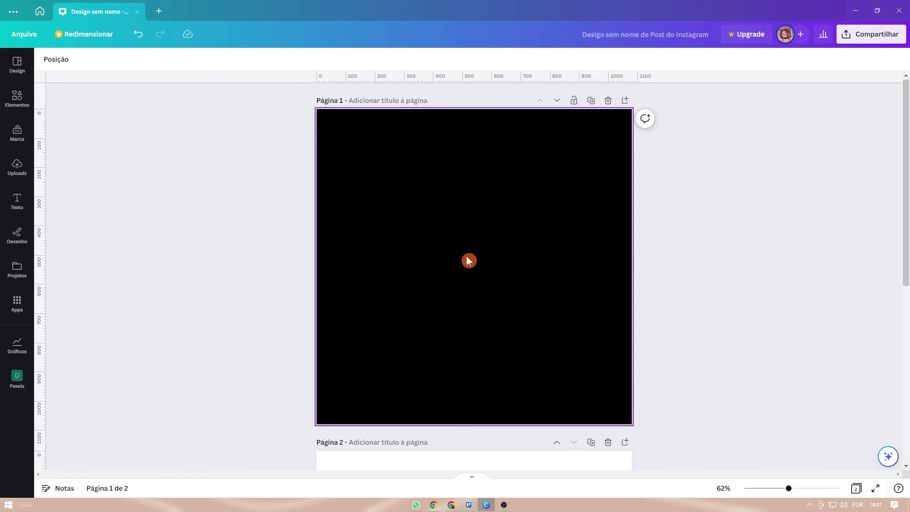
Paste the black Coca-Cola light logo onto the white page 2 and position it near the page's top.
scroll(469, 261, down, 6)
scroll(467, 267, down, 1)
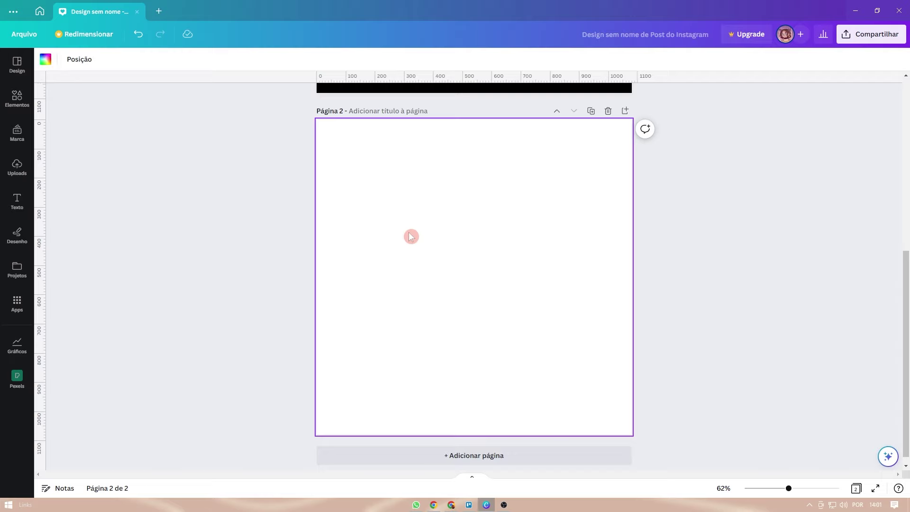
key(ctrl+v)
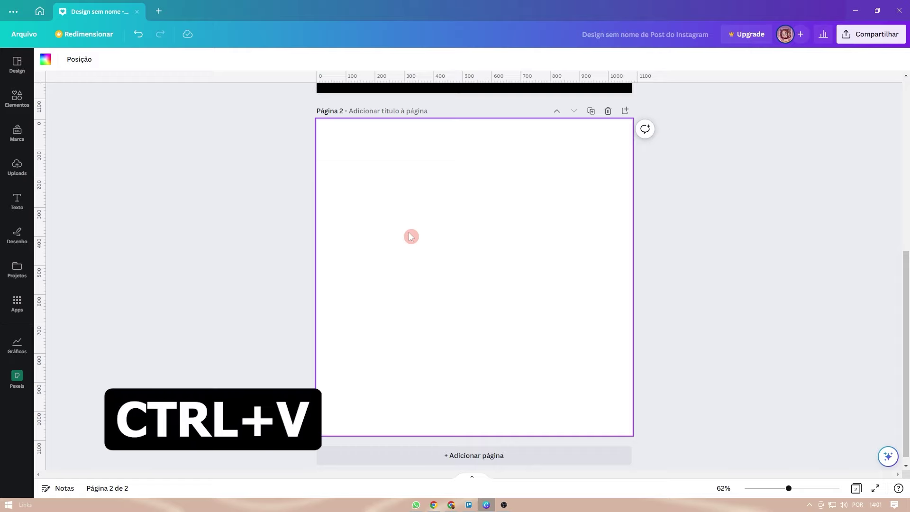
drag(457, 270, 415, 186)
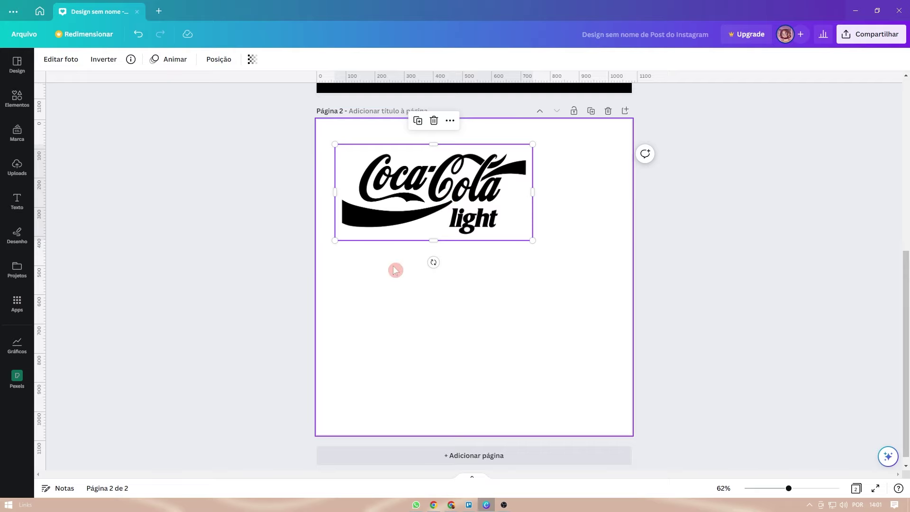
Paste the same logo onto the black page 1 and move it to the middle of the page.
scroll(427, 121, up, 2)
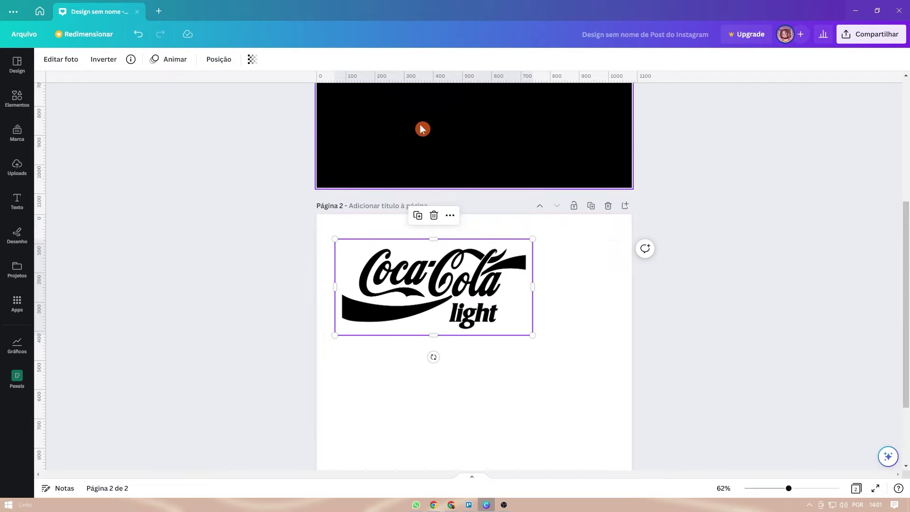
scroll(374, 285, up, 4)
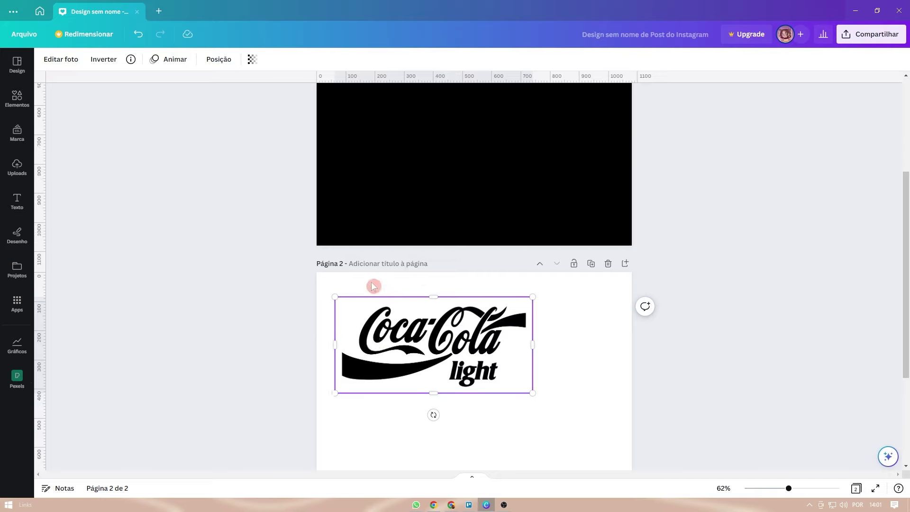
click(397, 250)
key(ctrl+v)
drag(477, 214, 443, 294)
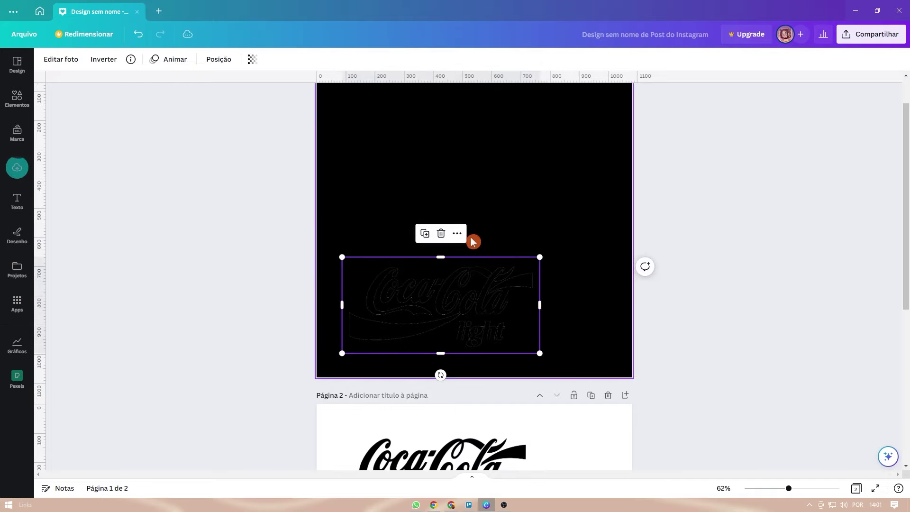
drag(490, 279, 516, 185)
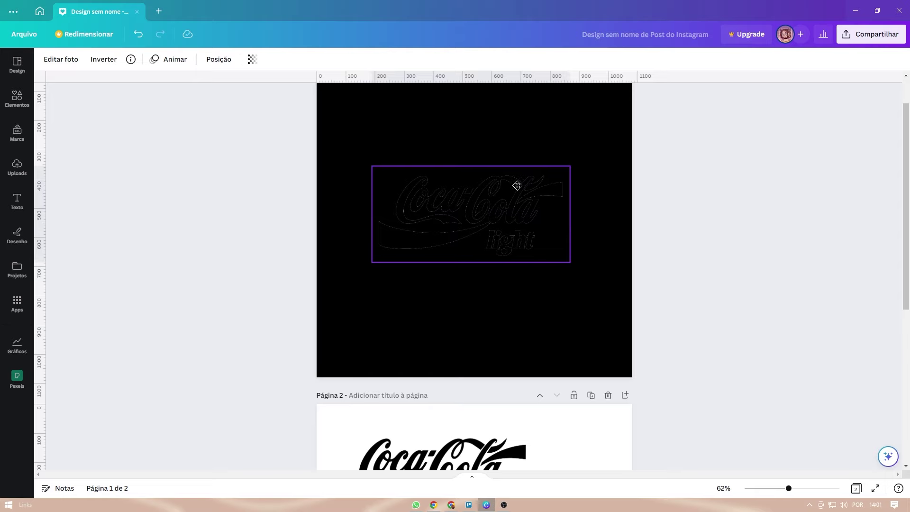
Open the Duotone photo effect for the logo on page 1 and browse its colour presets.
scroll(487, 262, down, 5)
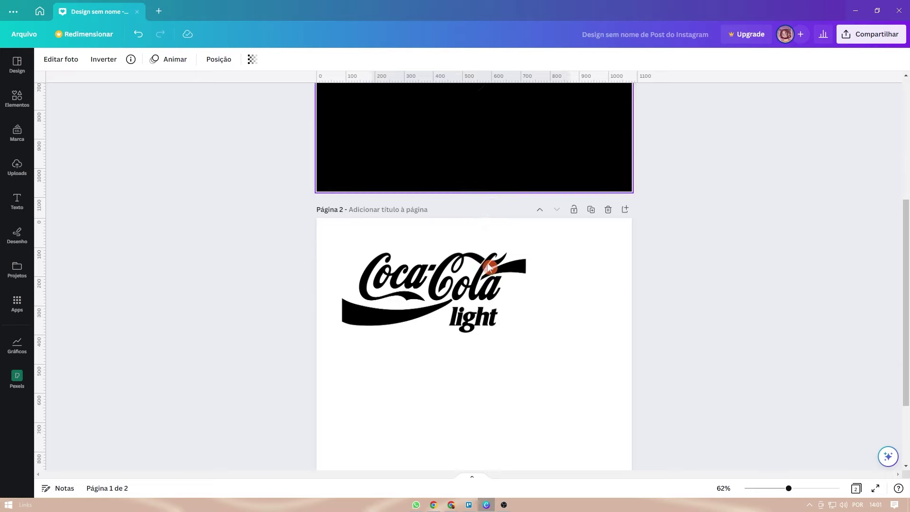
click(514, 281)
scroll(513, 280, up, 3)
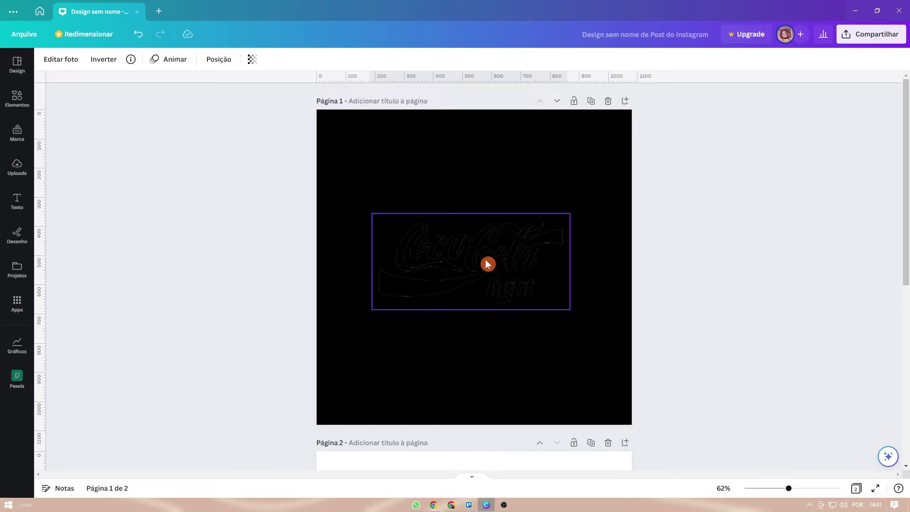
click(438, 245)
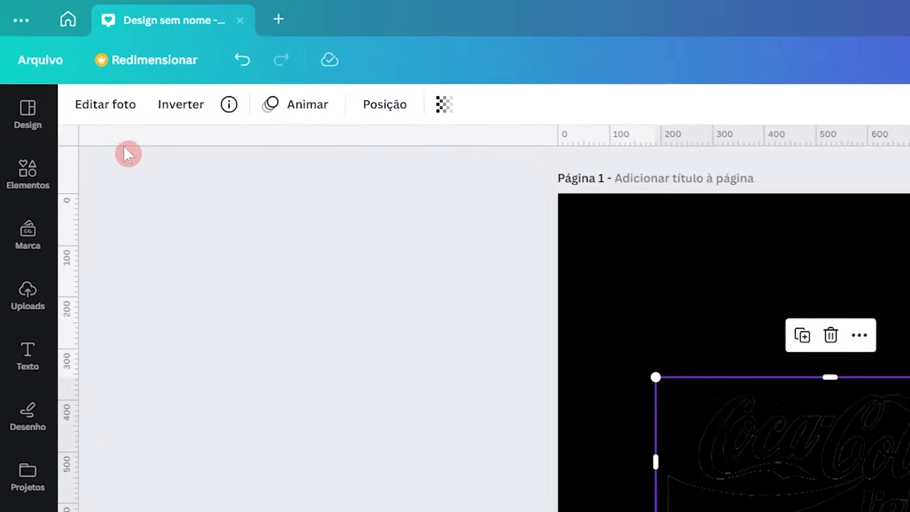
click(135, 129)
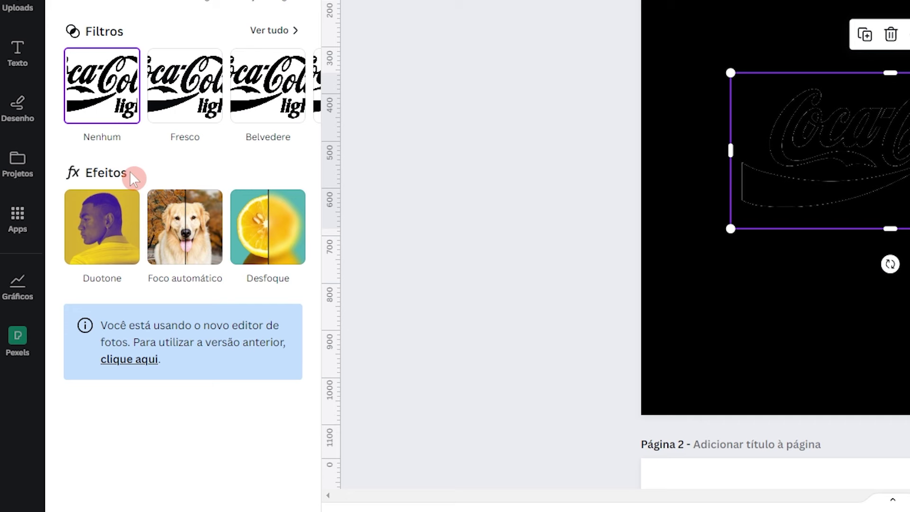
click(102, 234)
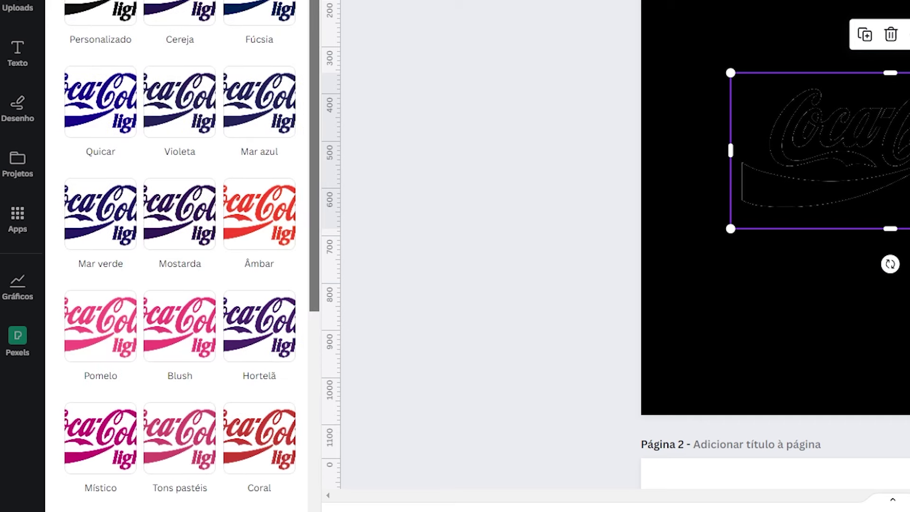
scroll(308, 142, down, 7)
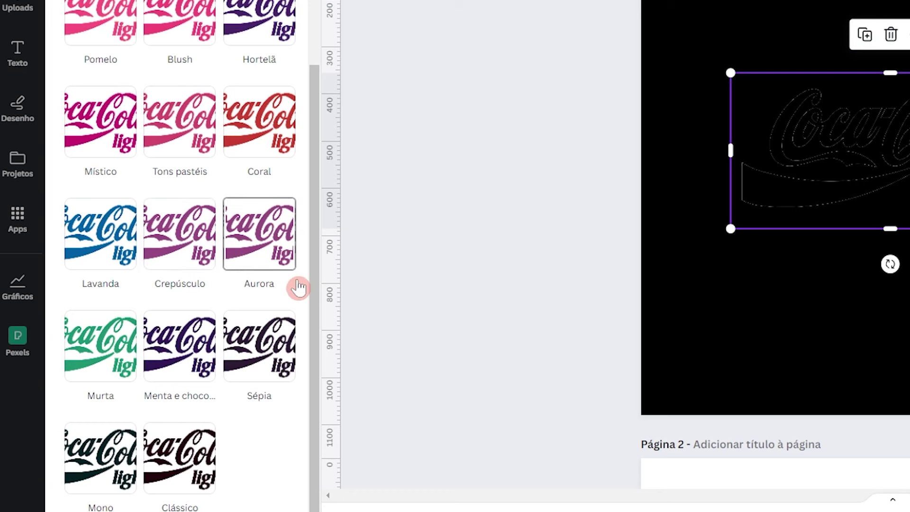
drag(315, 284, 315, 57)
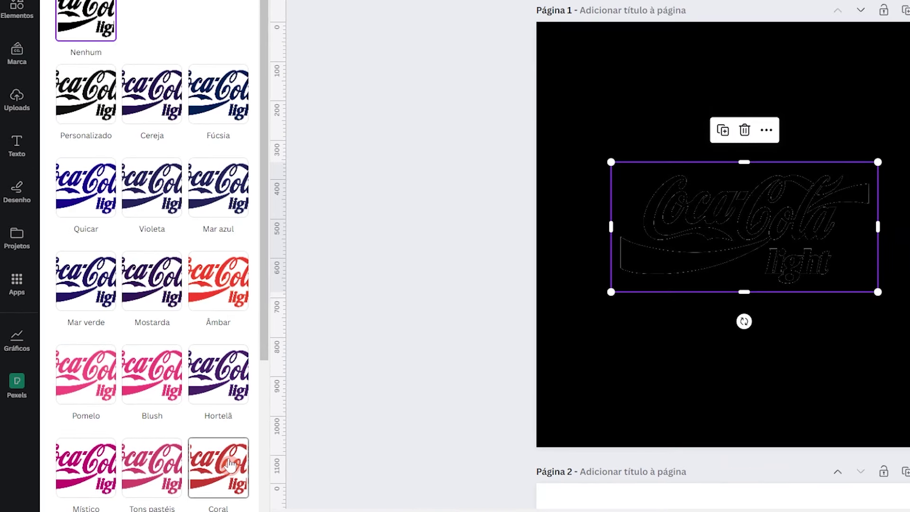
Try the Coral Duotone preset on the page 1 logo.
click(273, 436)
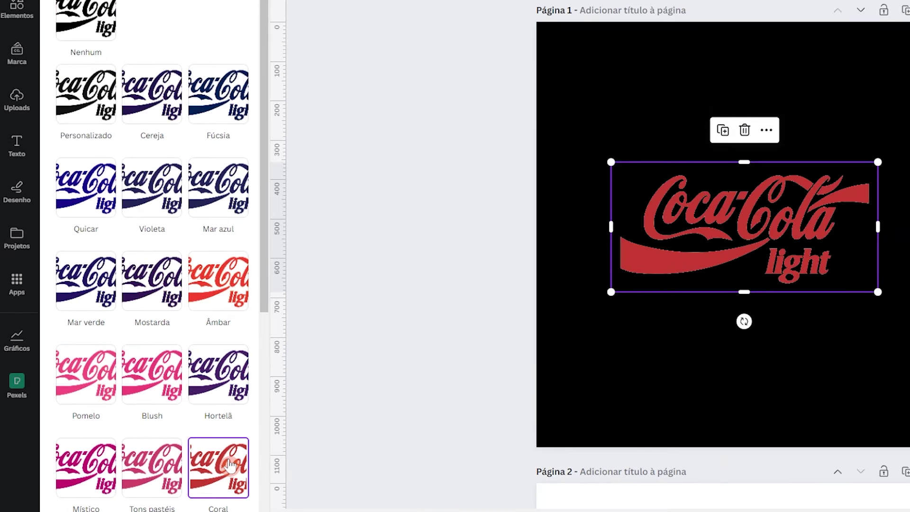
drag(269, 303, 265, 406)
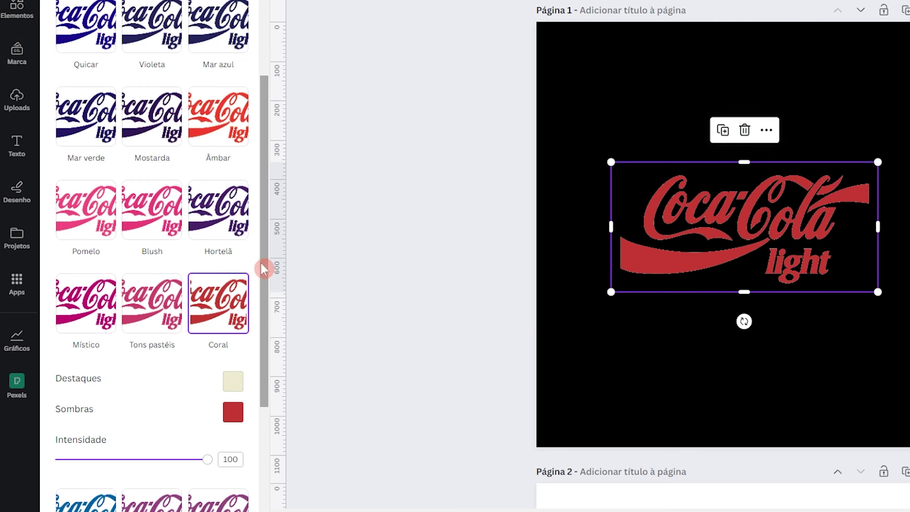
drag(261, 263, 258, 132)
Apply the Personalizado Duotone option to the logo and set its highlights colour to white (#FFFFFF).
click(97, 121)
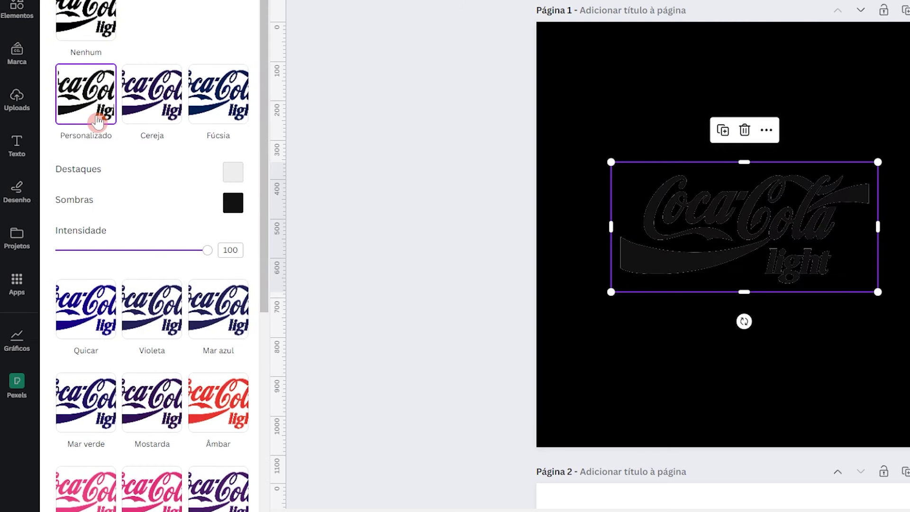
click(233, 172)
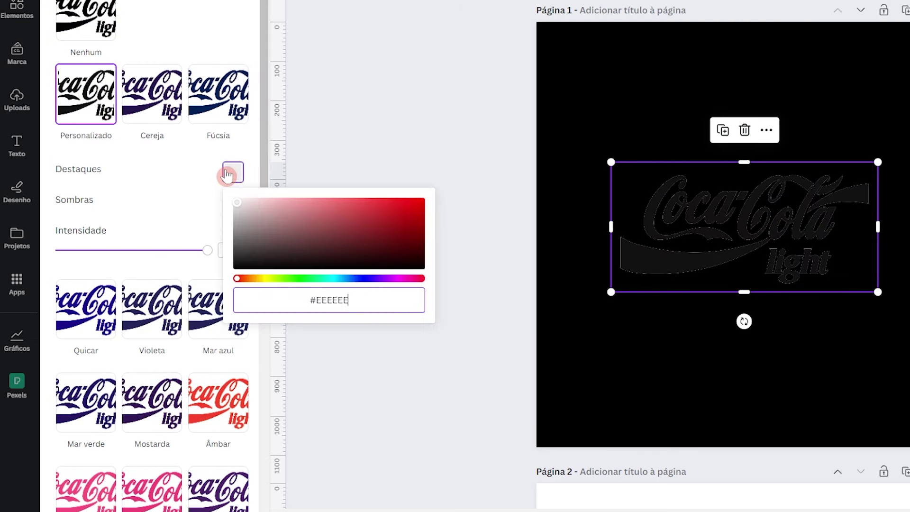
click(316, 209)
drag(316, 209, 237, 280)
drag(244, 208, 167, 154)
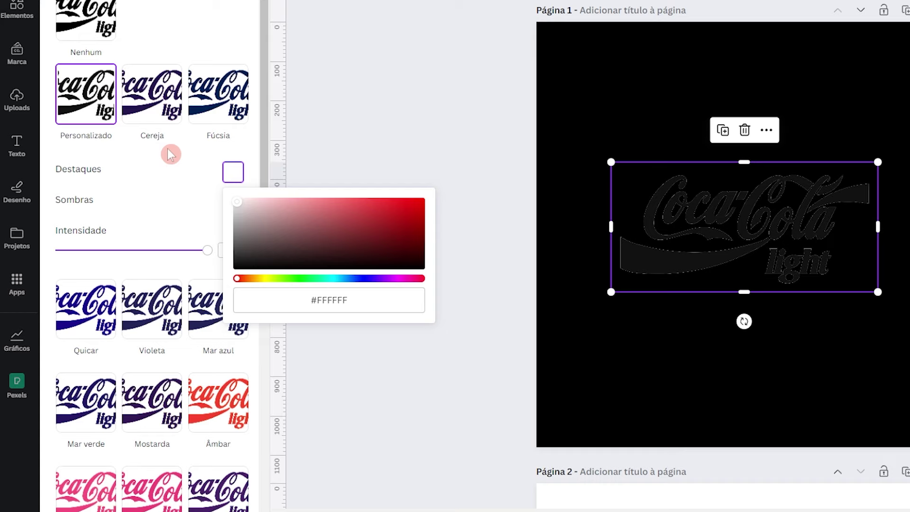
click(167, 149)
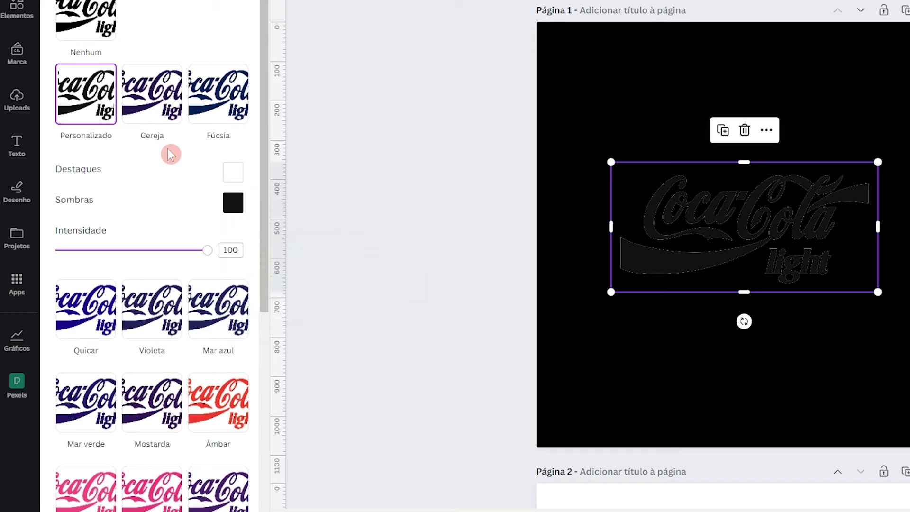
Set the shadows colour of the logo's Duotone effect to white.
click(232, 202)
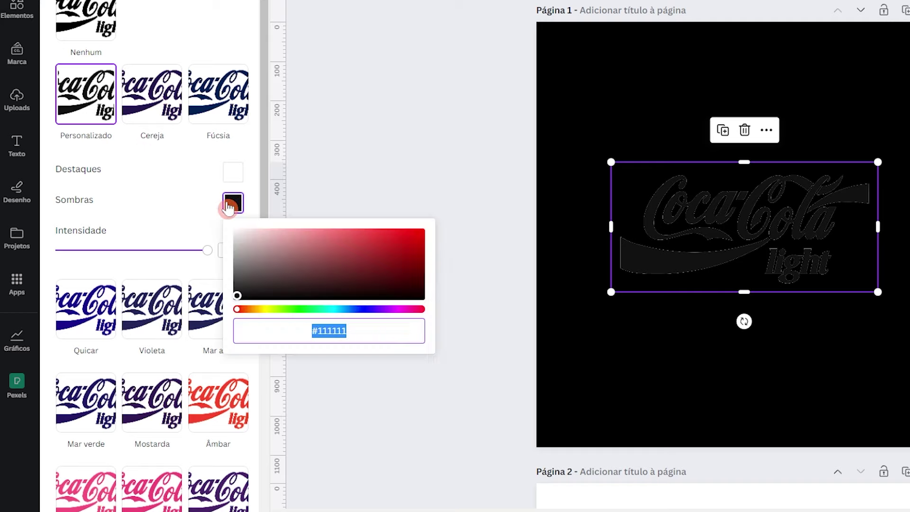
drag(236, 255, 209, 155)
click(205, 19)
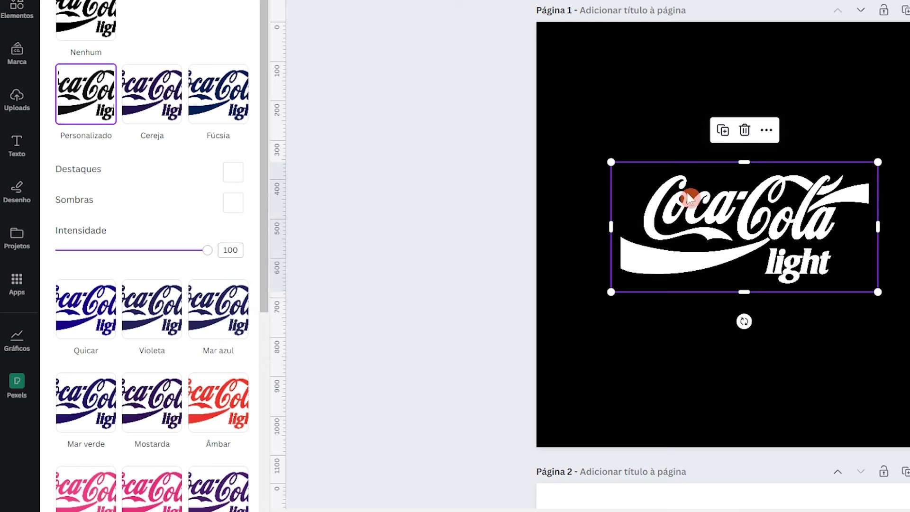
click(233, 172)
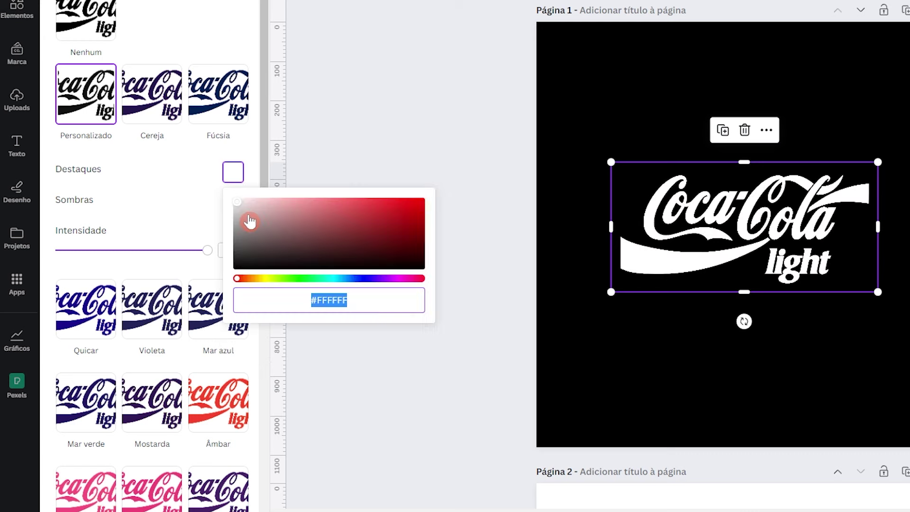
scroll(723, 256, down, 6)
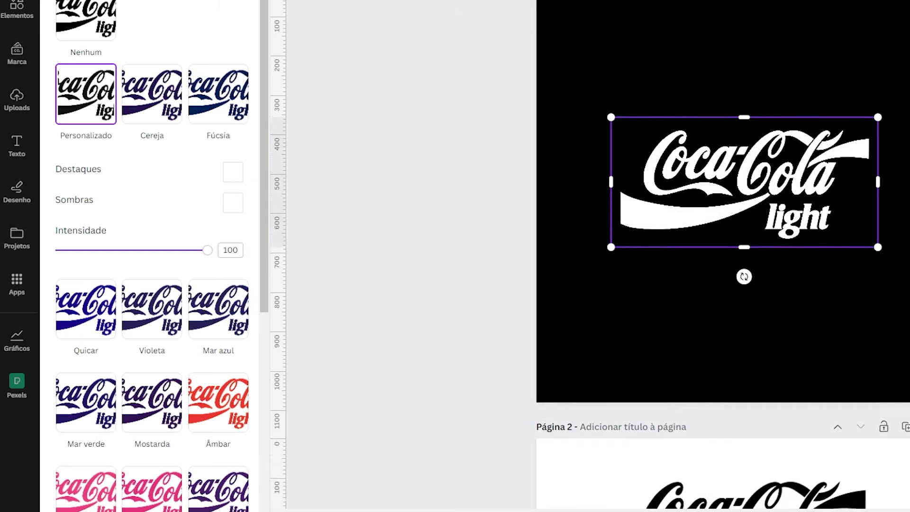
scroll(723, 256, up, 5)
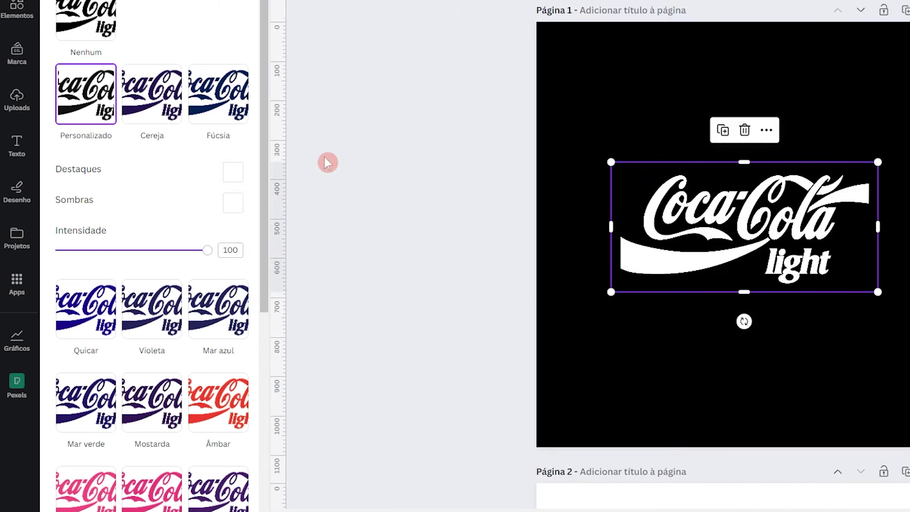
Lower the intensity of the logo's Duotone effect and set its shadows colour to light blue (#97E3F4).
click(233, 203)
drag(237, 244, 185, 253)
click(231, 205)
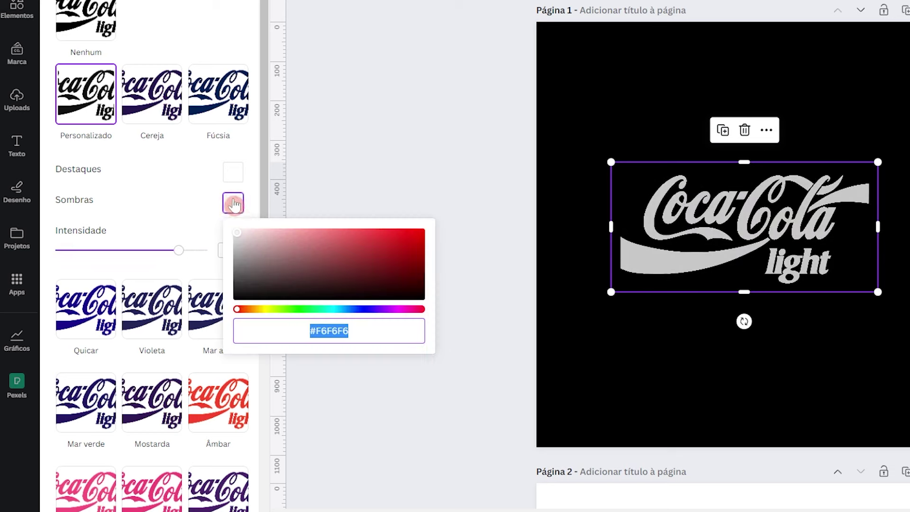
click(267, 236)
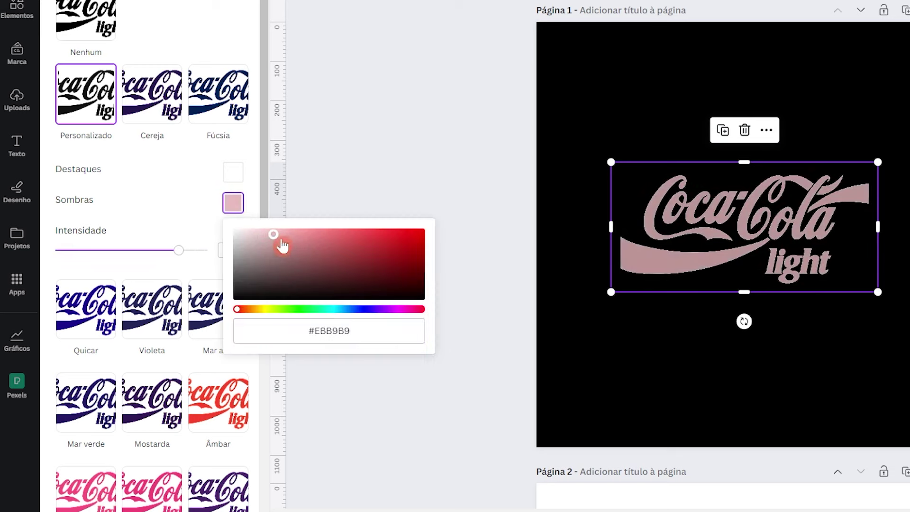
click(334, 309)
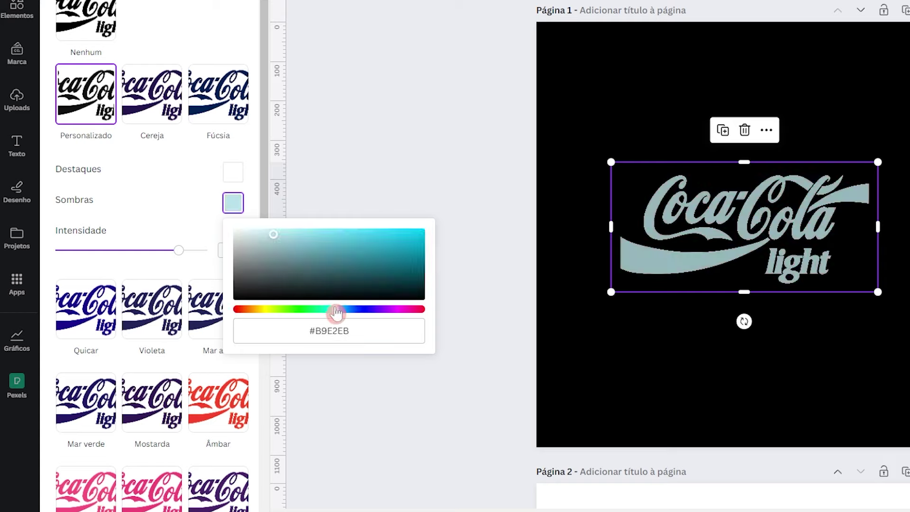
click(307, 238)
Set the intensity of the logo's Duotone effect to 100.
click(188, 258)
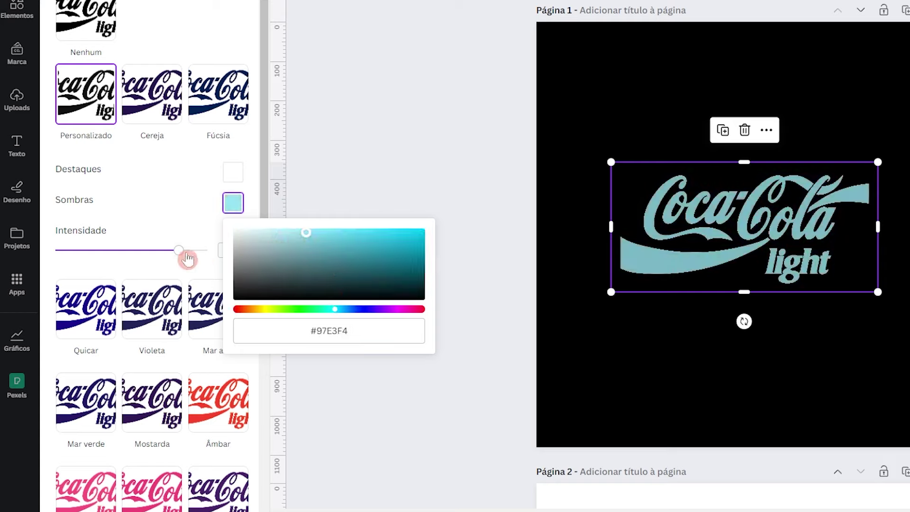
drag(183, 260, 217, 250)
click(234, 208)
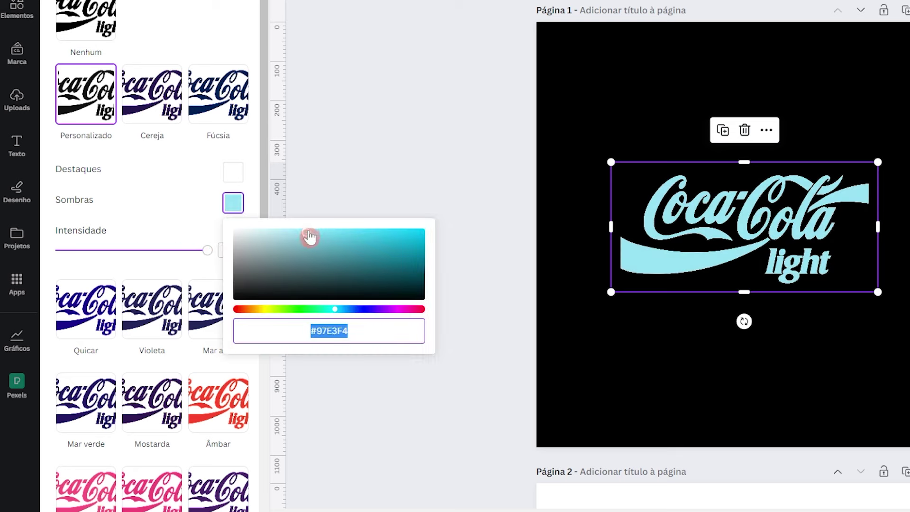
mouse_move(205, 254)
mouse_down()
mouse_move(155, 258)
mouse_move(219, 261)
mouse_up()
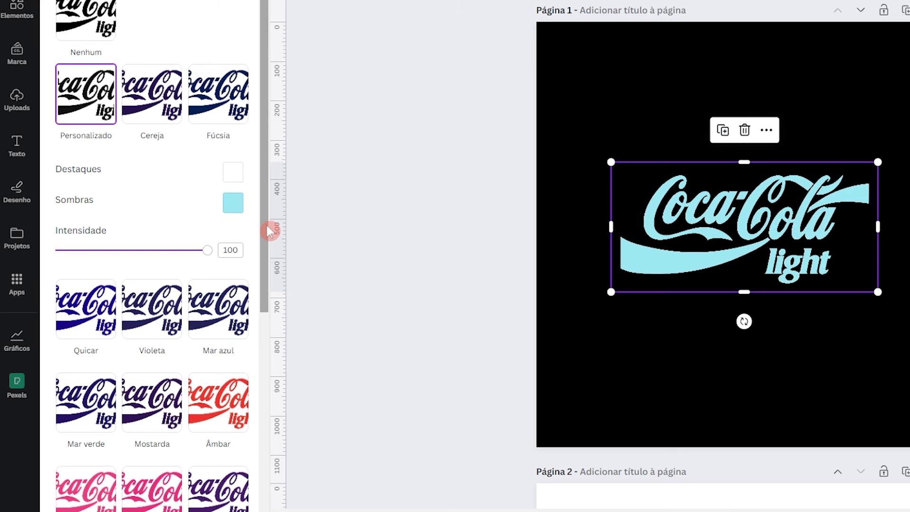
Move the light blue logo to the upper-left area of page 1.
drag(267, 226, 266, 274)
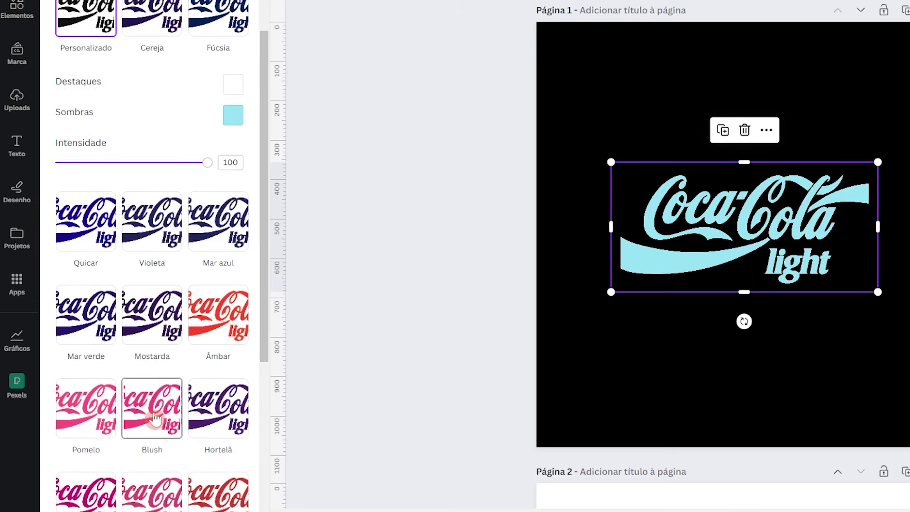
scroll(262, 270, up, 2)
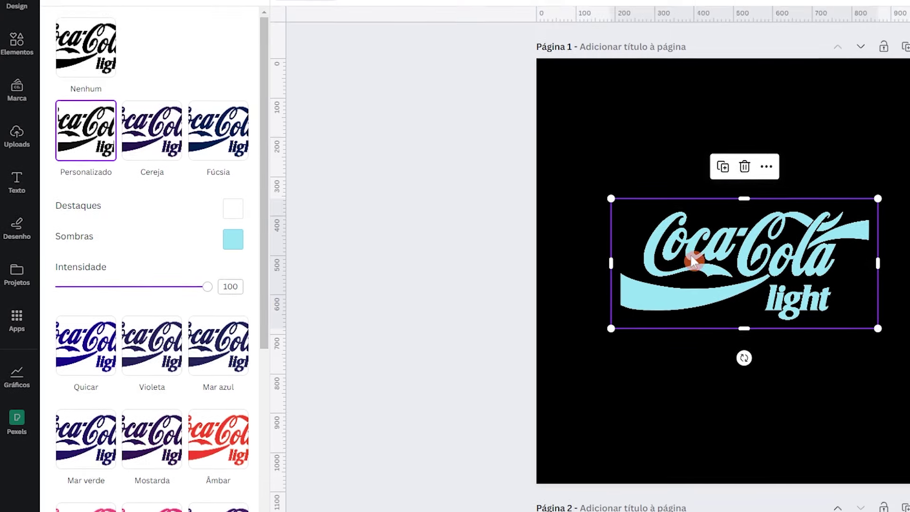
drag(693, 260, 637, 131)
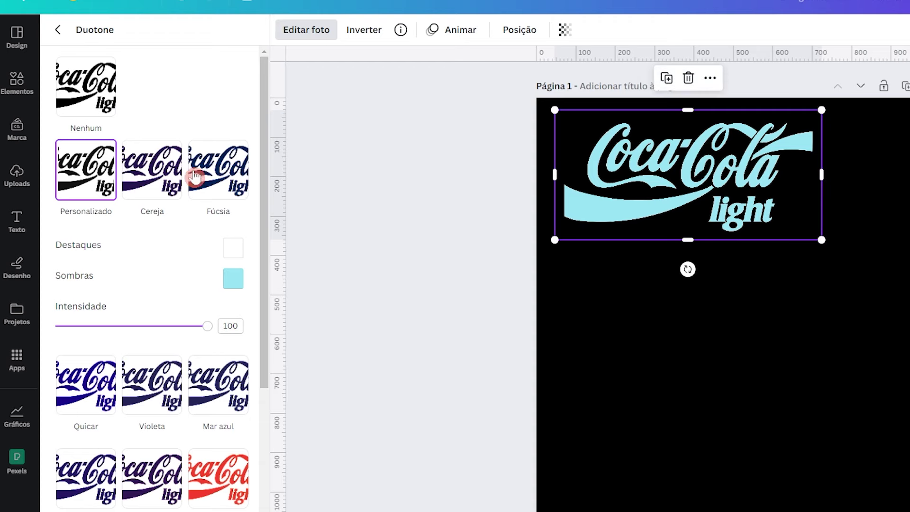
Add the heart-in-hand graphic from the recently used elements and place it below the logo on page 1.
click(13, 87)
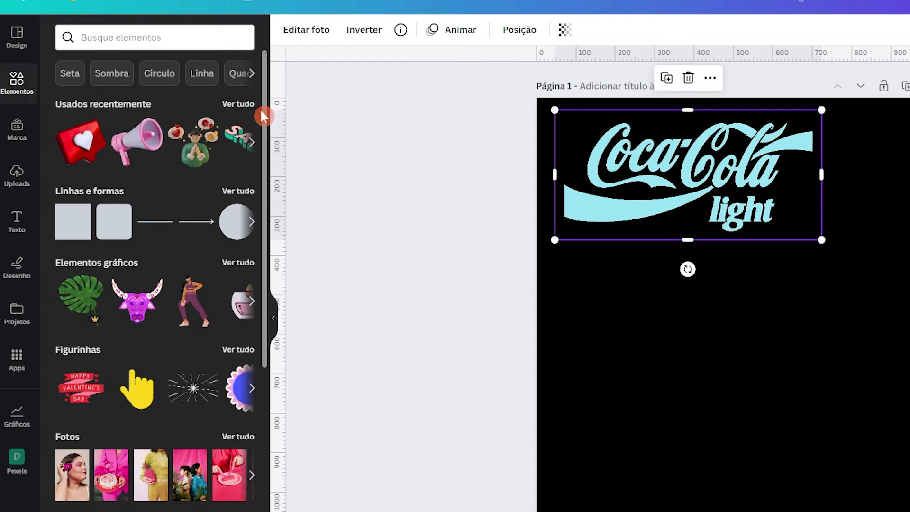
click(238, 104)
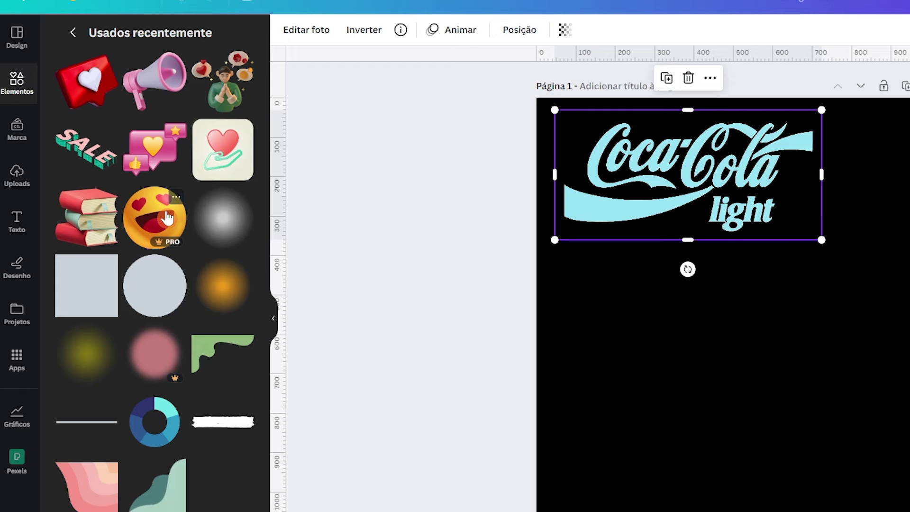
click(223, 148)
drag(713, 306, 619, 377)
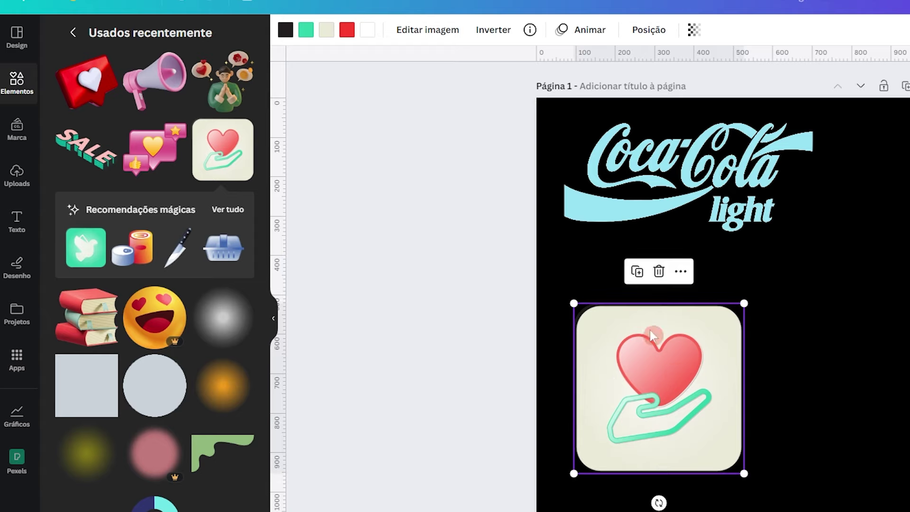
Recolour the green hand of the heart-in-hand graphic to magenta (#D511DF) and move the graphic slightly down.
click(290, 34)
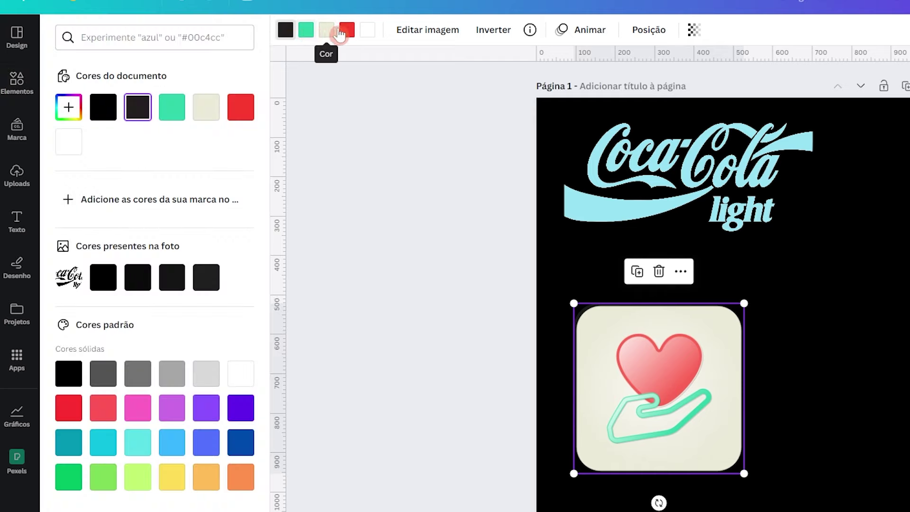
click(311, 35)
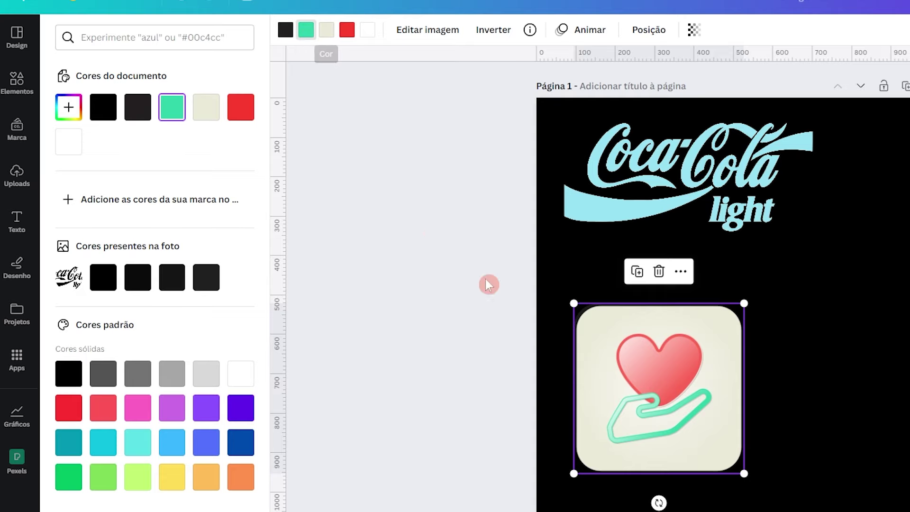
click(68, 107)
click(114, 152)
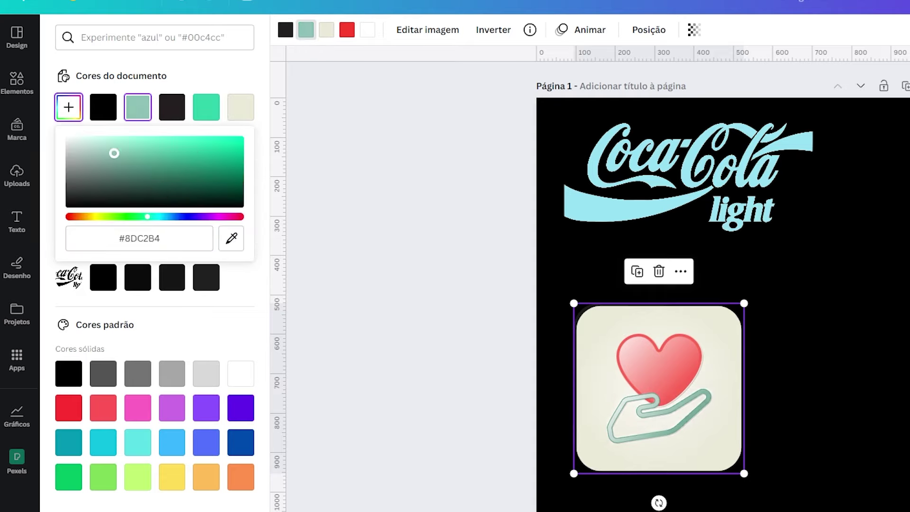
click(200, 216)
drag(229, 156, 184, 149)
click(210, 217)
click(230, 145)
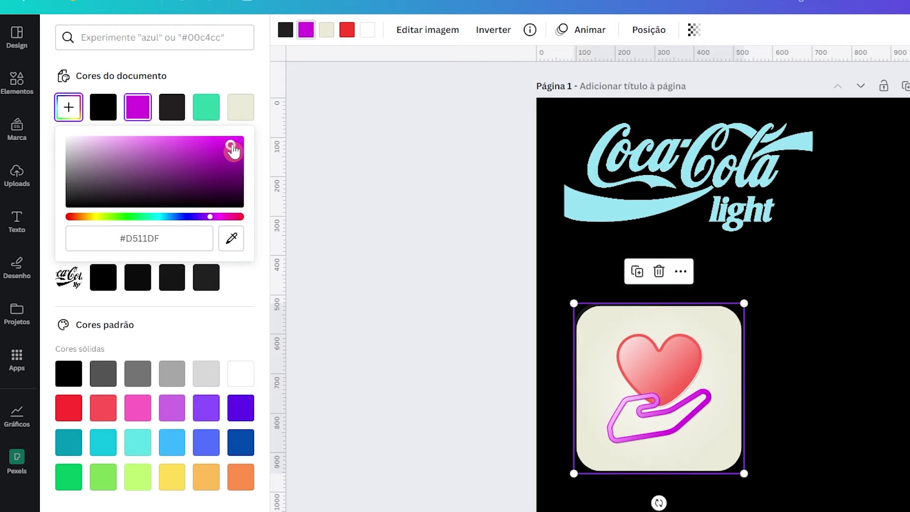
key(Escape)
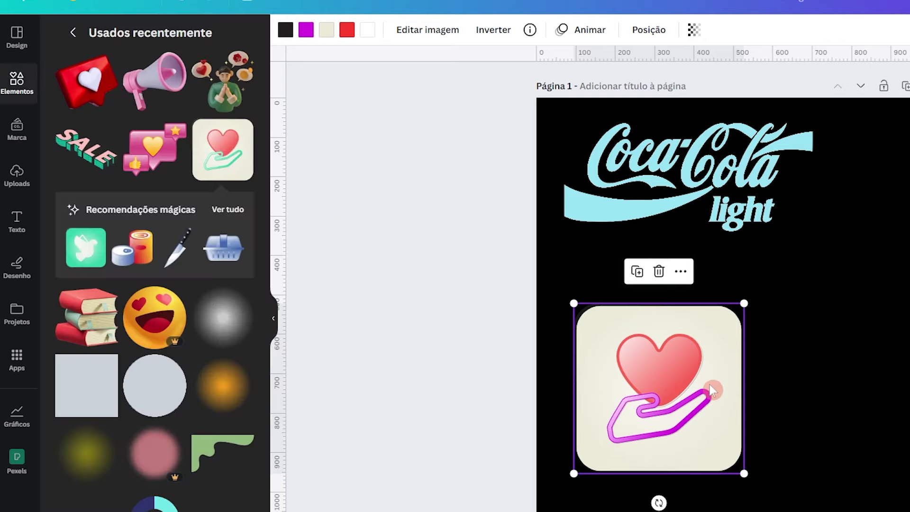
drag(713, 391, 707, 416)
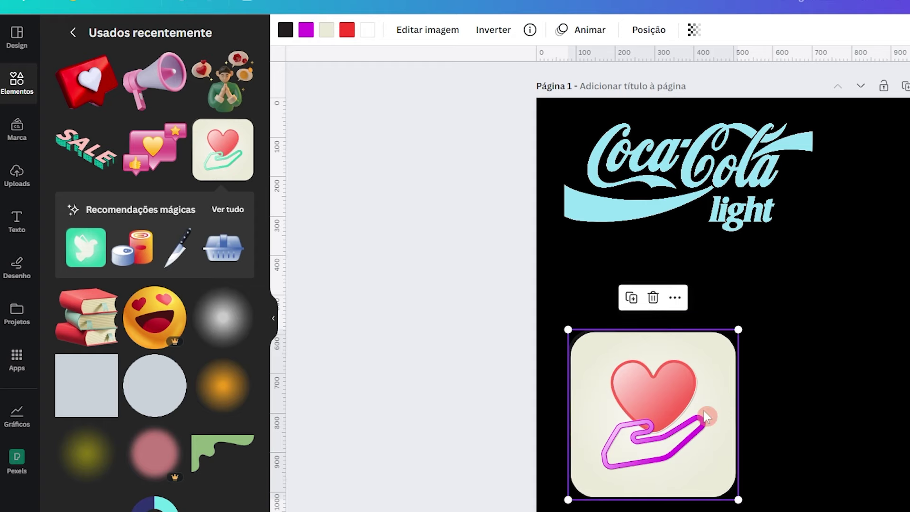
Replace the heart-in-hand graphic with the red 3D heart speech bubble from the recently used elements, scaled down below the logo.
click(87, 81)
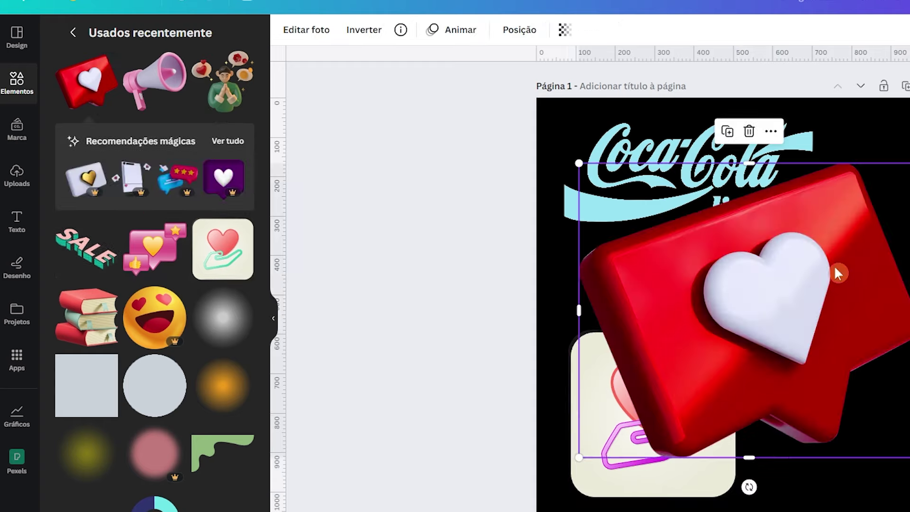
drag(575, 171, 628, 267)
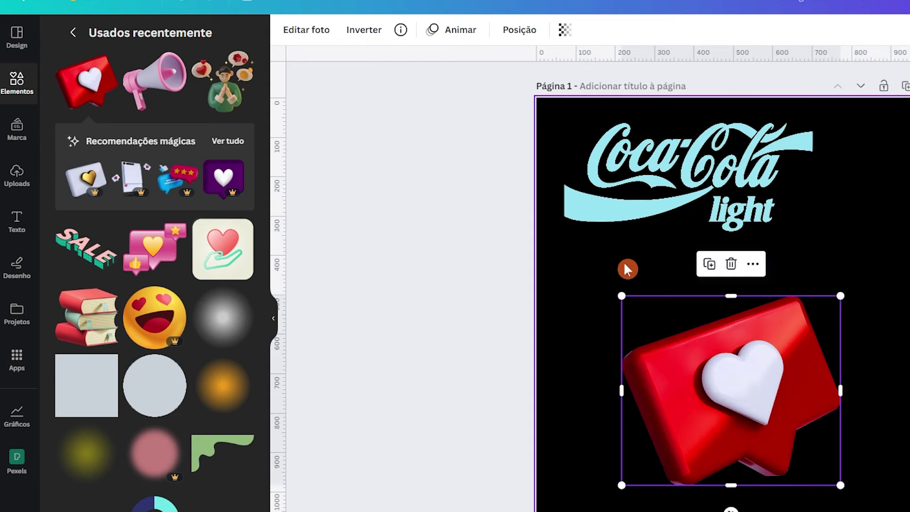
click(703, 363)
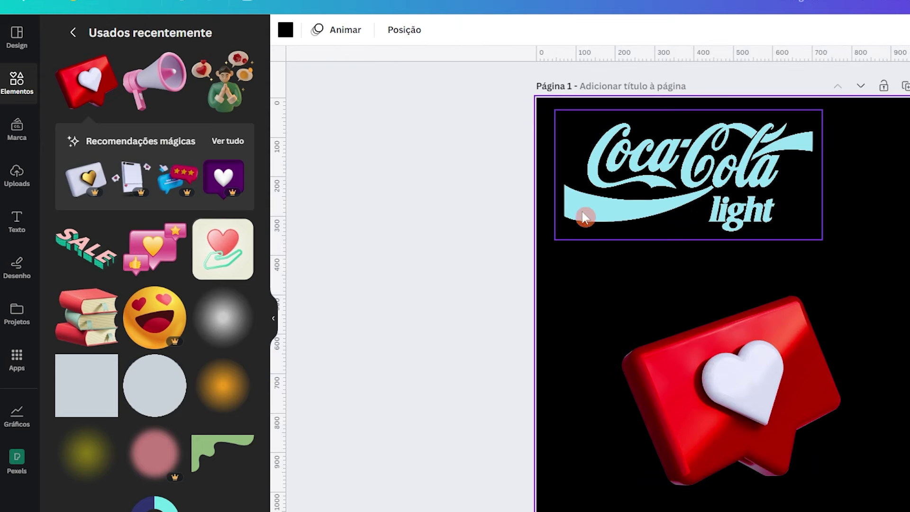
Open the Duotone photo effect for the red heart speech bubble image.
click(733, 369)
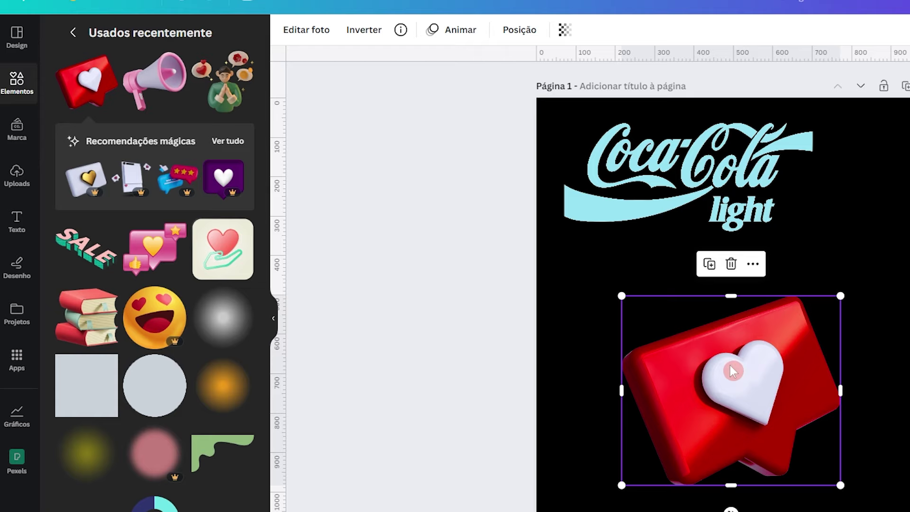
click(303, 33)
click(97, 356)
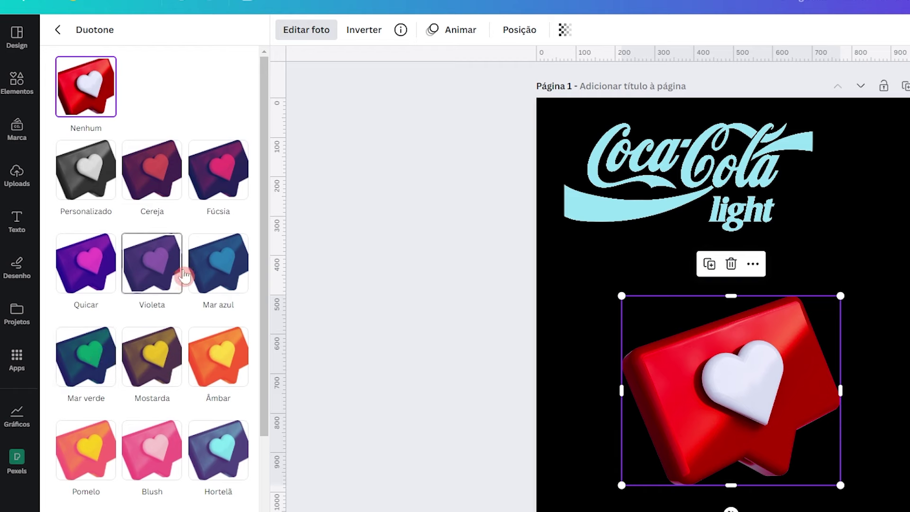
drag(260, 274, 47, 168)
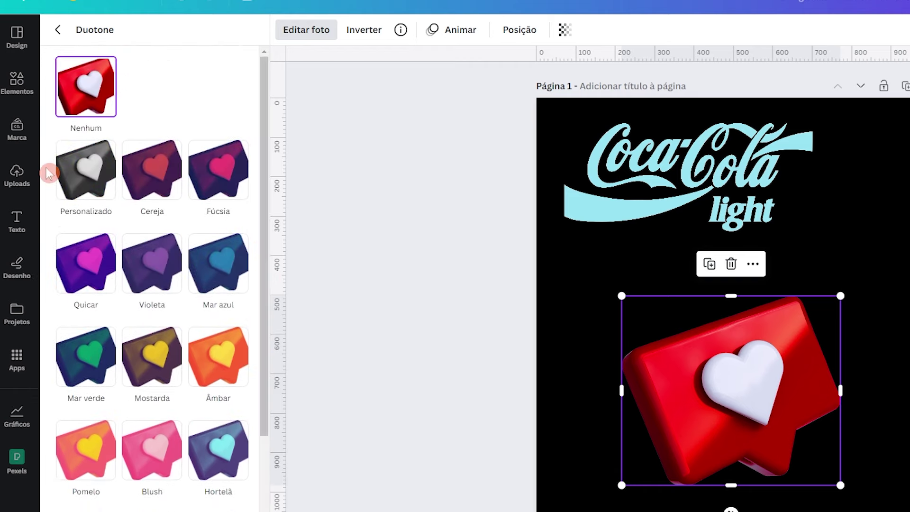
Apply the Personalizado Duotone option to the heart speech bubble with white highlights and black shadows (#000000).
click(80, 168)
click(226, 254)
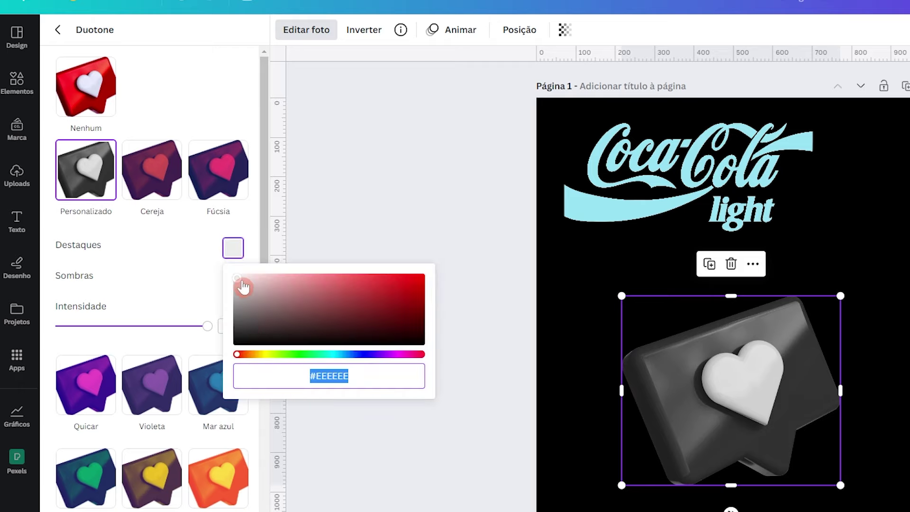
click(237, 278)
click(233, 278)
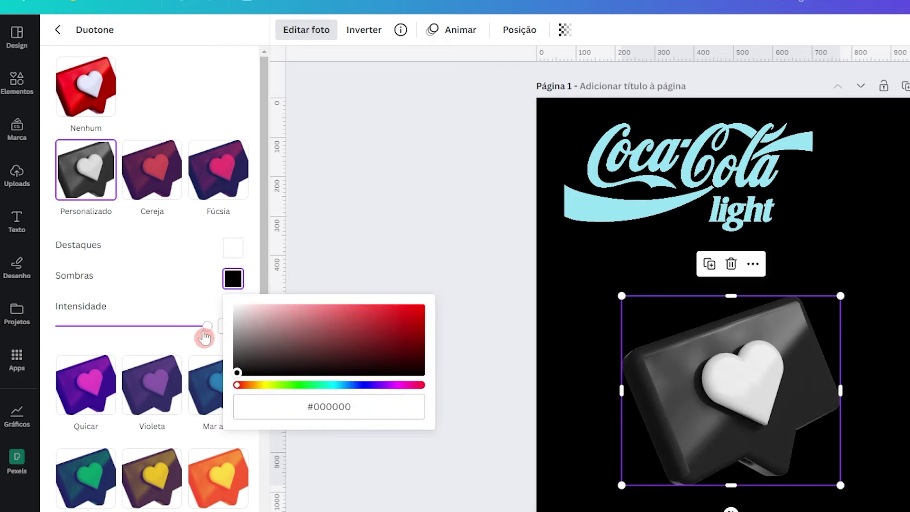
Apply the Lavanda Duotone preset to the heart speech bubble with white highlights, light blue shadows (#74BDF4) and intensity 95.
drag(207, 325, 264, 411)
click(156, 403)
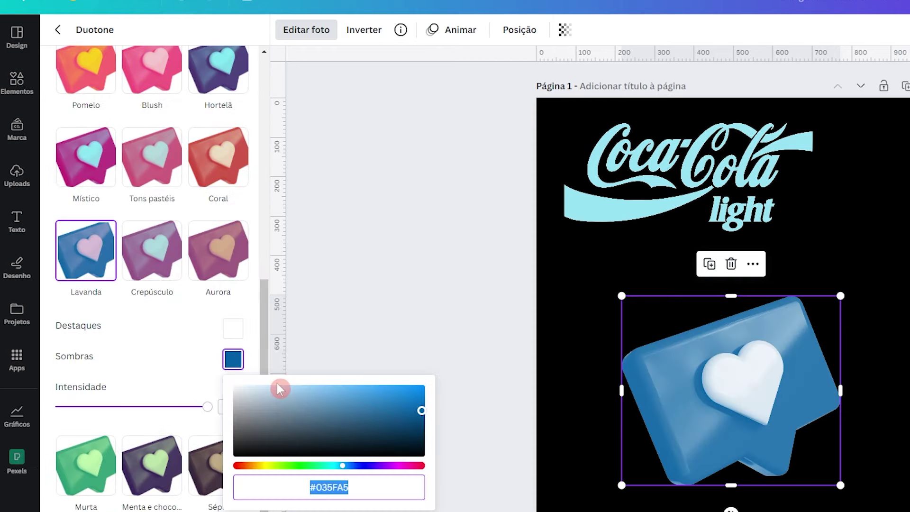
drag(421, 410, 328, 389)
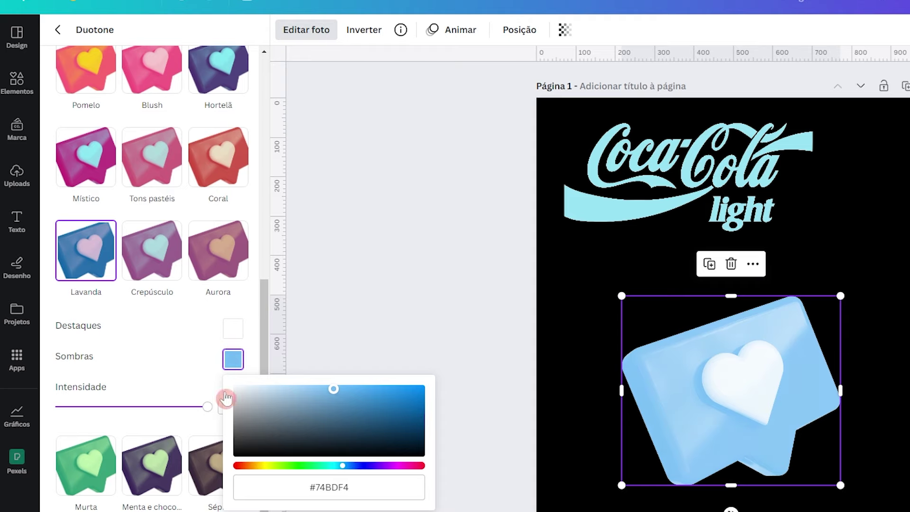
drag(208, 406, 193, 407)
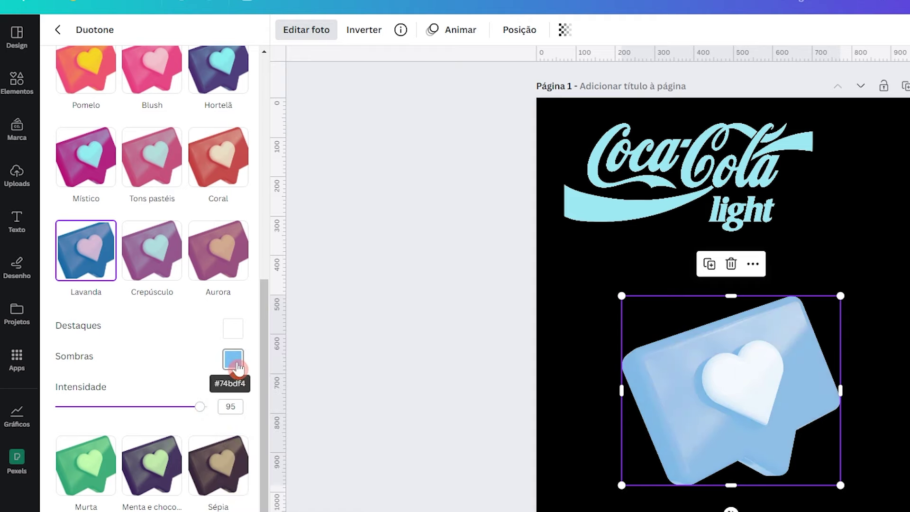
Move the recoloured heart speech bubble slightly left and down beneath the logo.
drag(264, 359, 264, 285)
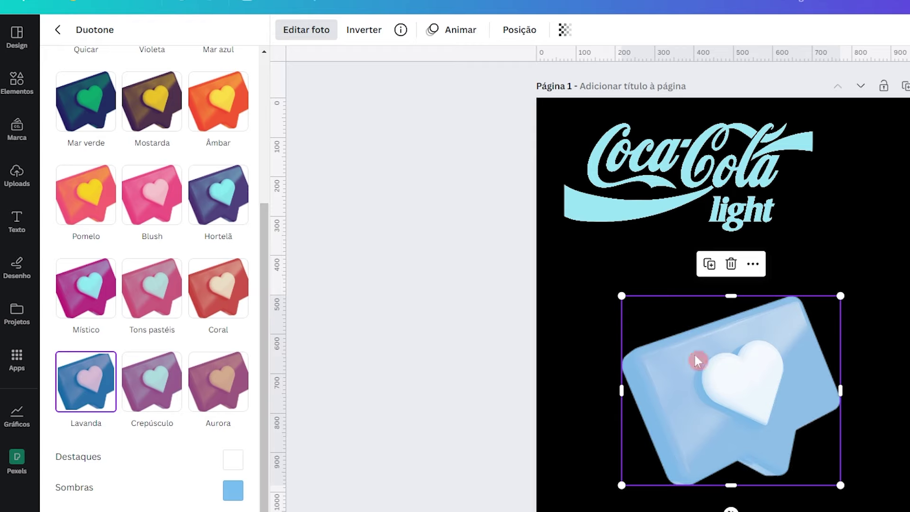
drag(743, 356, 699, 371)
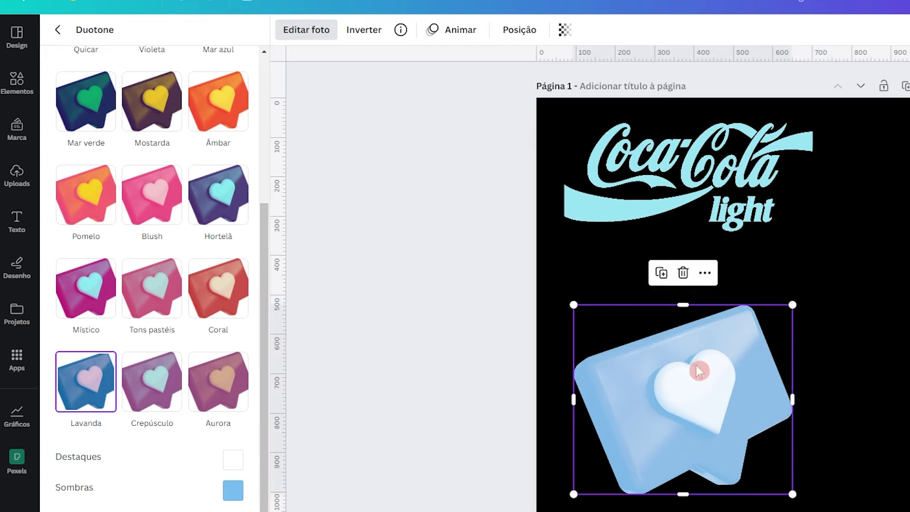